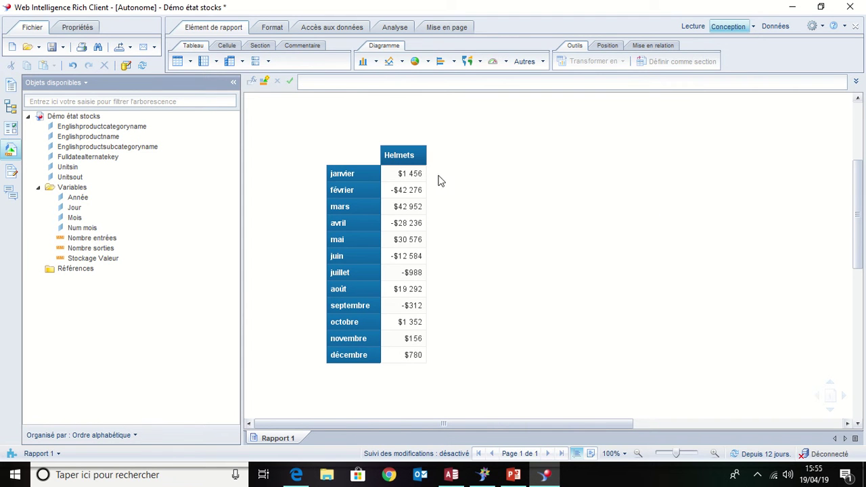
# Apply the number format "$1 235; $-1 235" with red negatives to the Stockage Valeur cells under Helmets
pyautogui.click(404, 162)
pyautogui.click(443, 230)
pyautogui.click(405, 175)
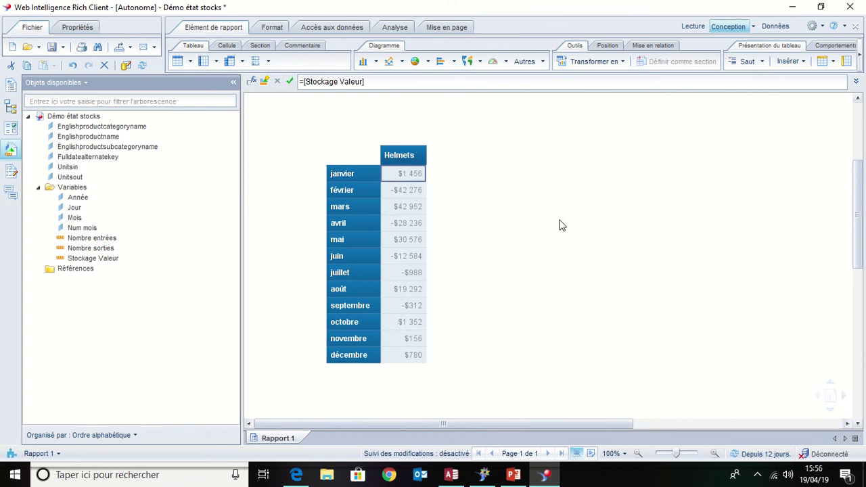
pyautogui.click(272, 28)
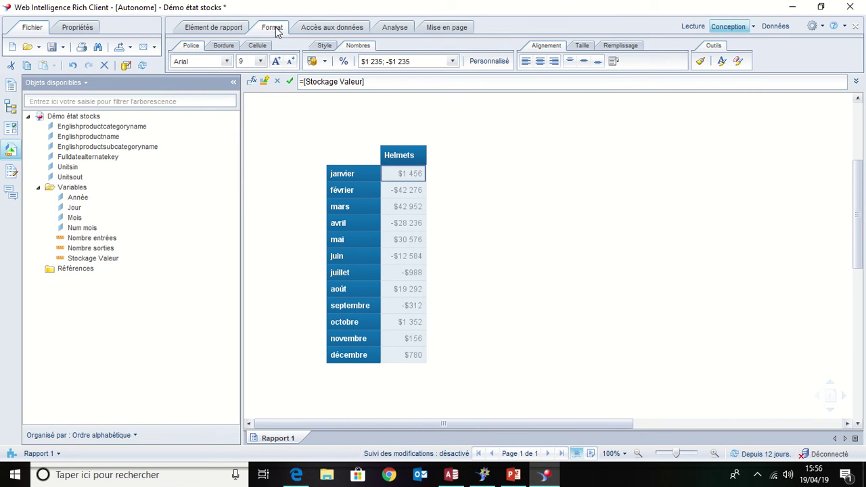
pyautogui.click(357, 46)
pyautogui.click(453, 61)
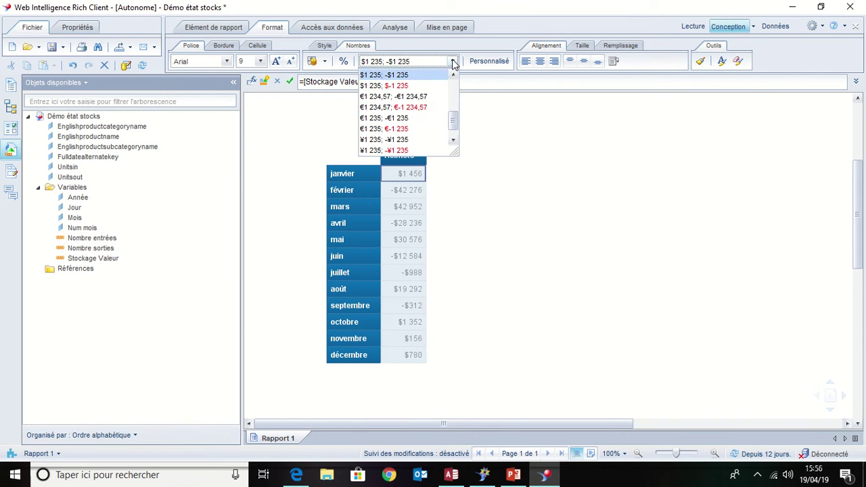
pyautogui.click(406, 86)
pyautogui.click(565, 182)
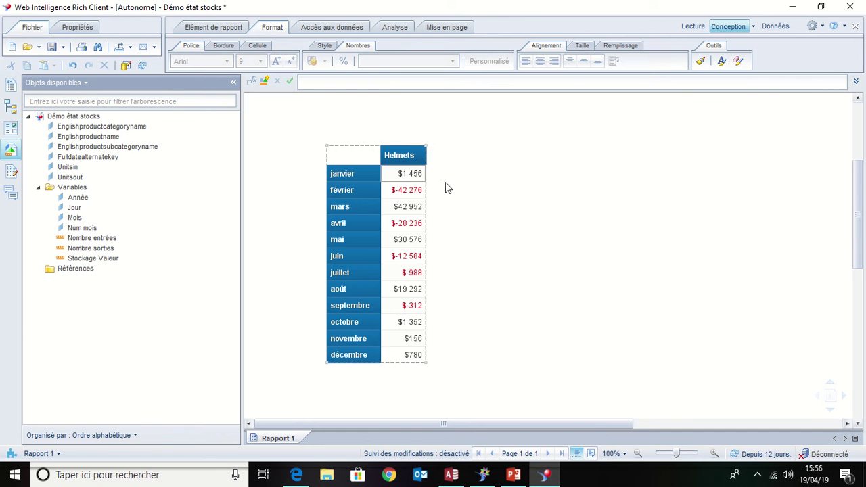
# Switch the Stockage Valeur cells back to the number format "$1 235; -$1 235" without red negatives
pyautogui.click(423, 178)
pyautogui.click(418, 177)
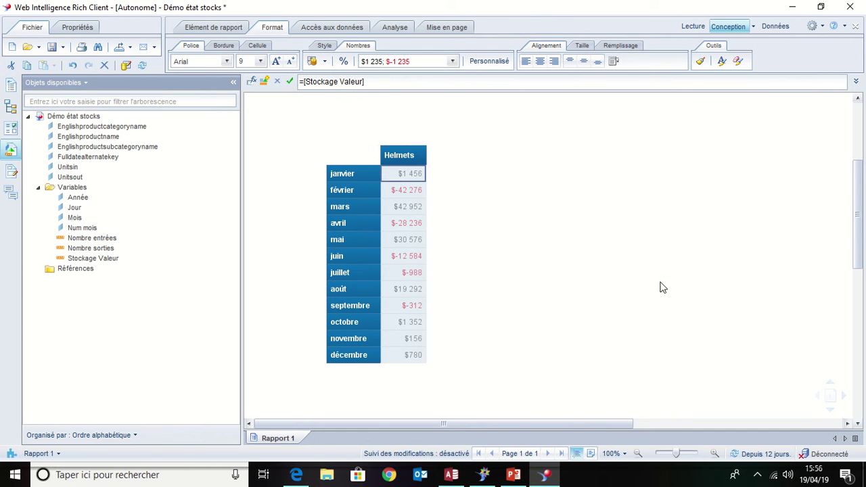
pyautogui.click(452, 61)
pyautogui.scroll(2, 426, 128)
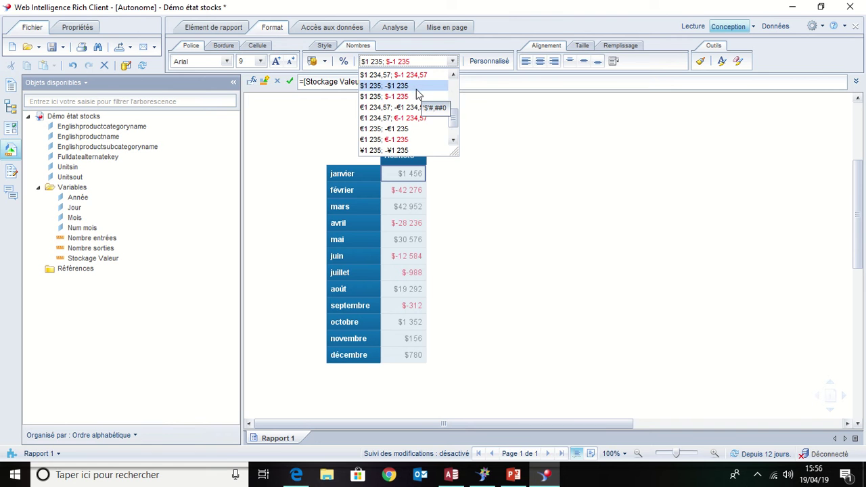
pyautogui.click(416, 92)
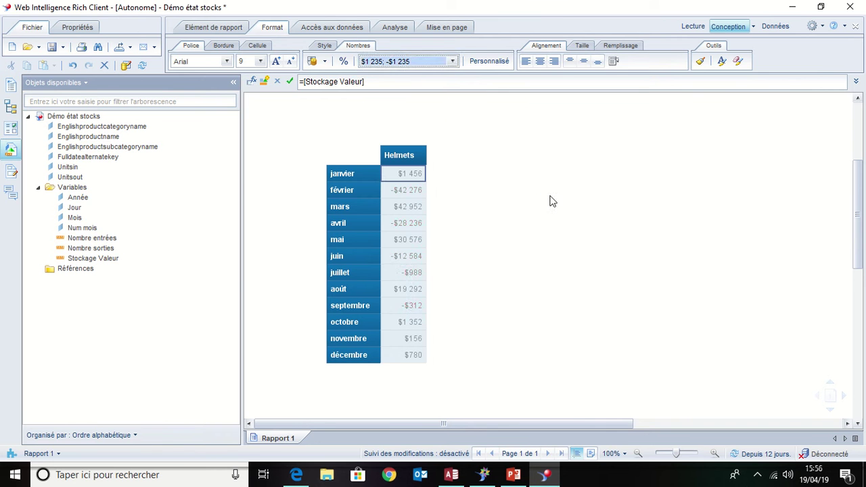
pyautogui.click(537, 348)
# Create a new conditional formatting rule named Stockage on the Stockage Valeur cells
pyautogui.click(416, 176)
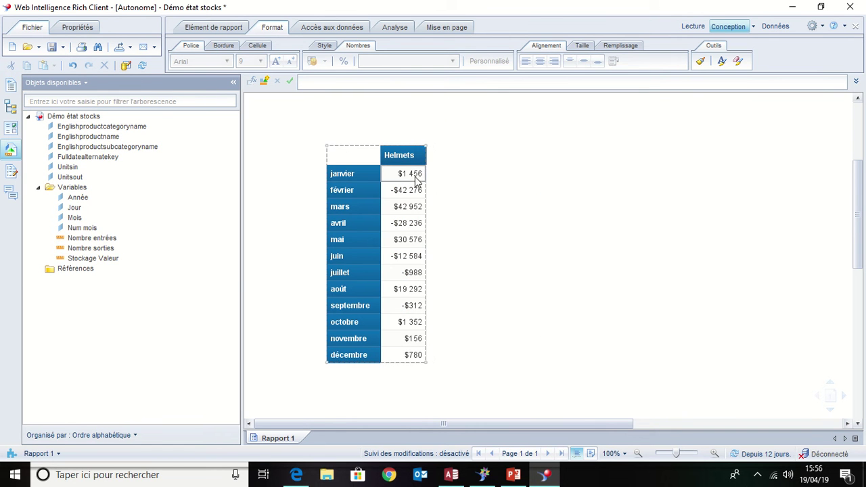
pyautogui.click(415, 182)
pyautogui.click(394, 27)
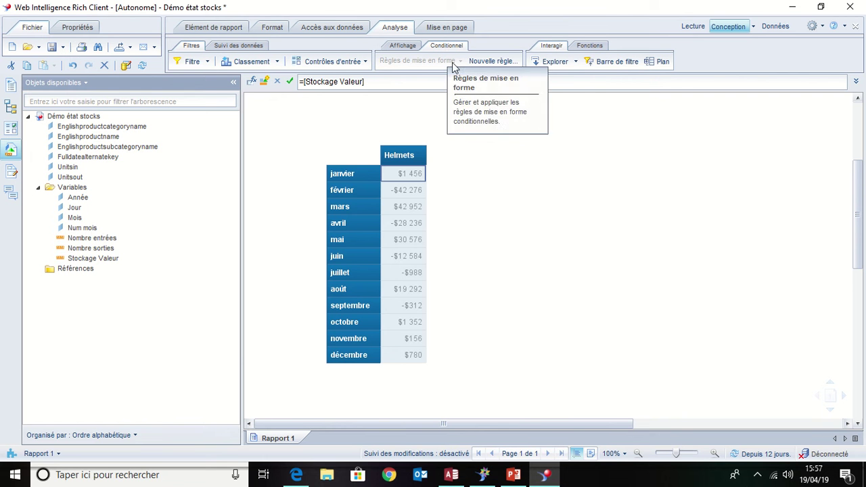
pyautogui.click(500, 62)
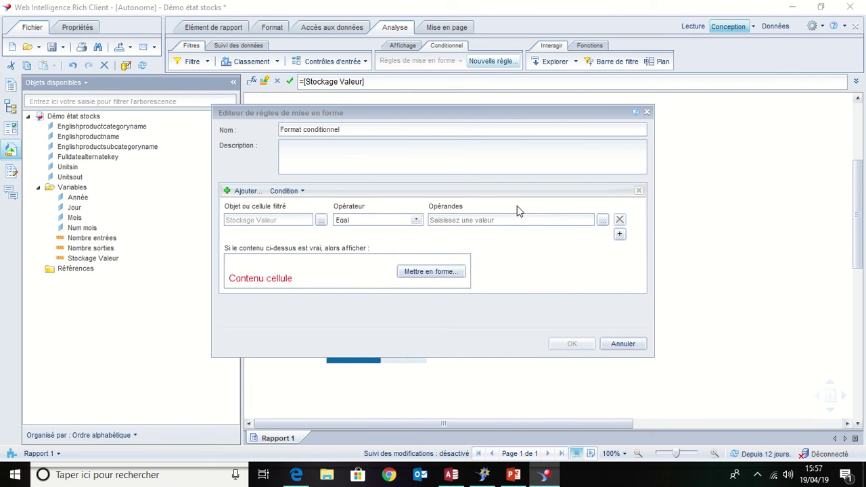
pyautogui.moveTo(466, 113); pyautogui.dragTo(478, 104)
pyautogui.tripleClick(382, 123)
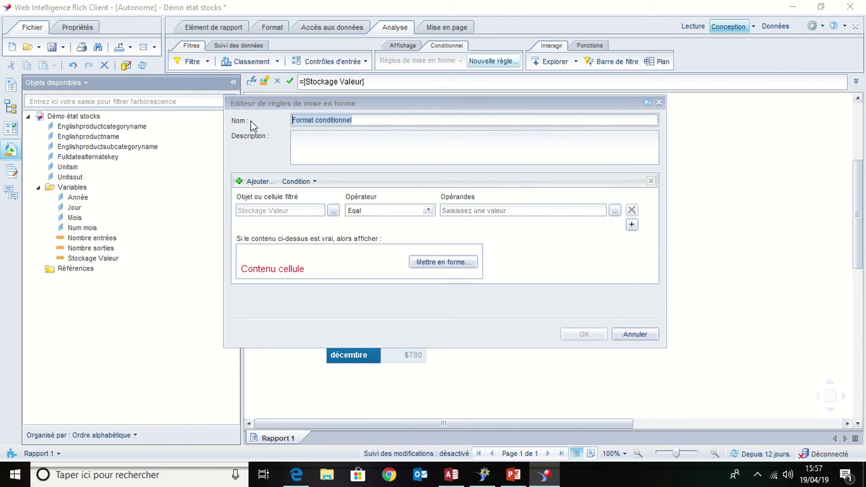
pyautogui.write('Stockage')
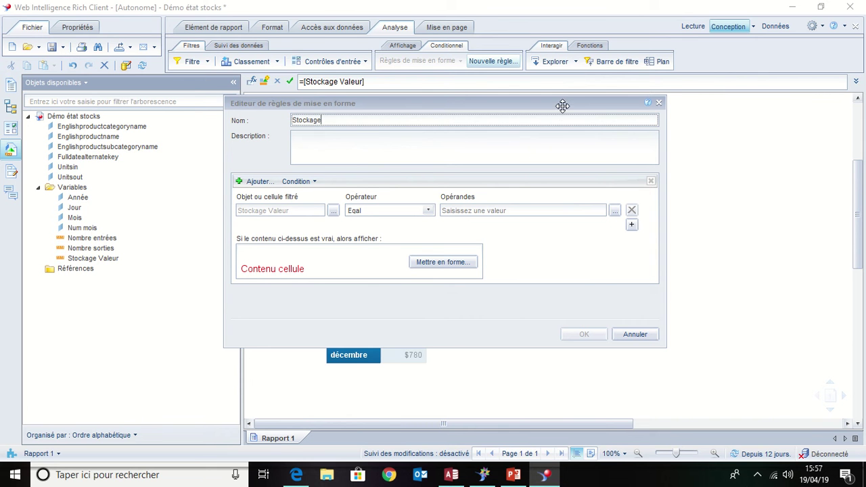
# Set the rule's condition so that Stockage Valeur is Inférieur to -5000
pyautogui.moveTo(561, 102); pyautogui.dragTo(593, 80)
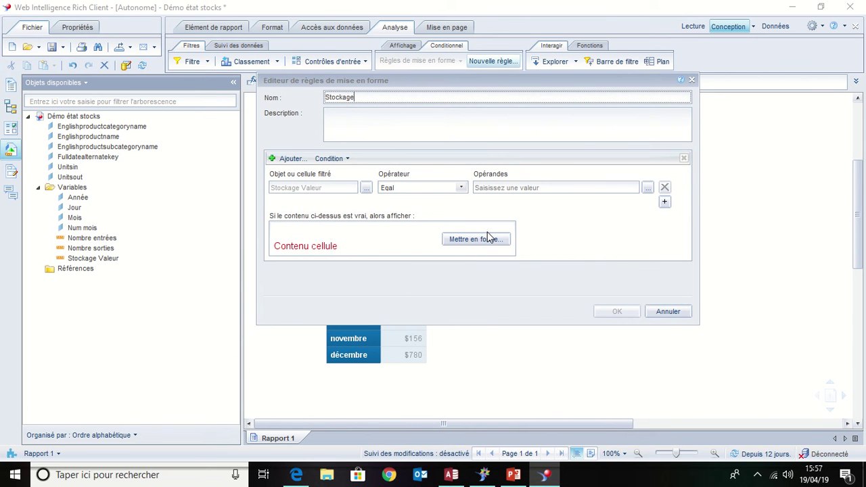
pyautogui.click(430, 189)
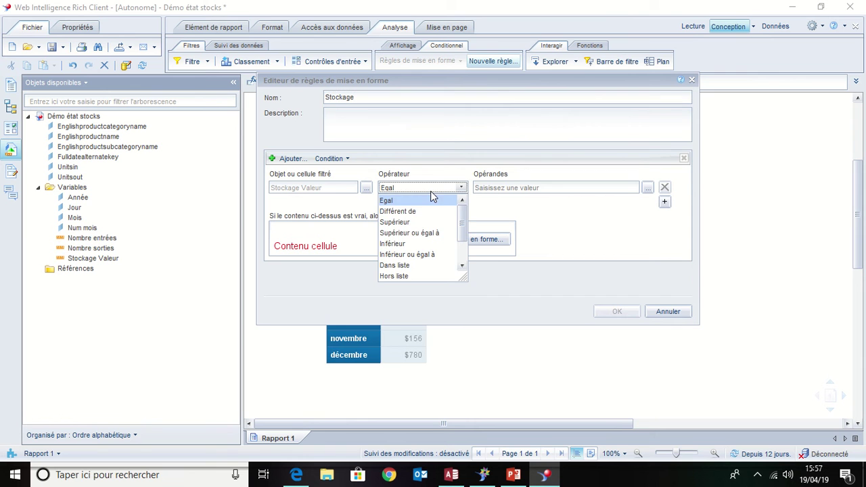
pyautogui.click(412, 244)
pyautogui.click(504, 189)
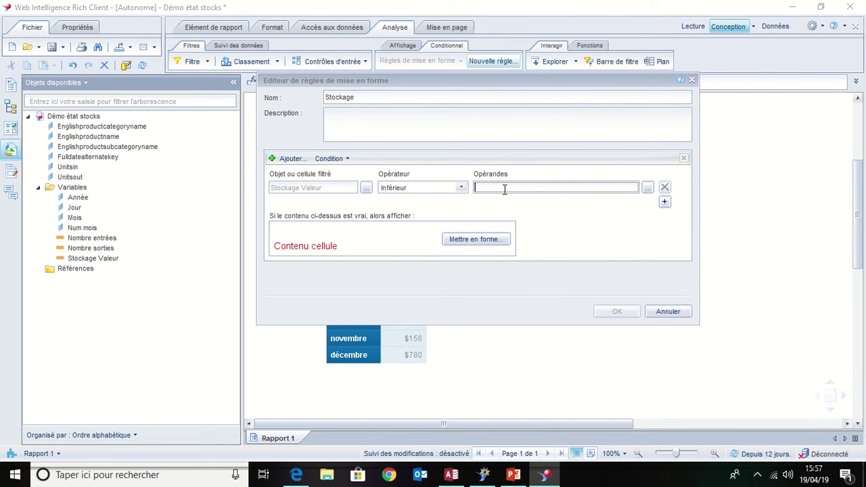
pyautogui.write('-5000')
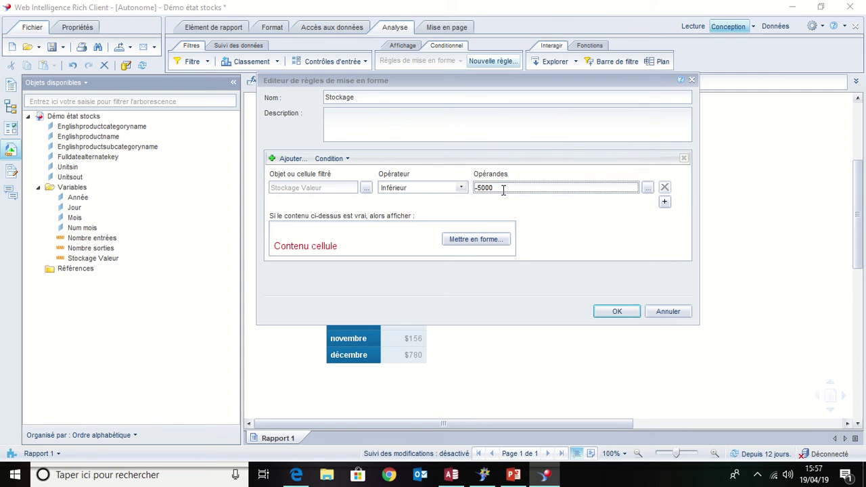
# Give cells that meet the rule's condition a solid red background
pyautogui.click(471, 242)
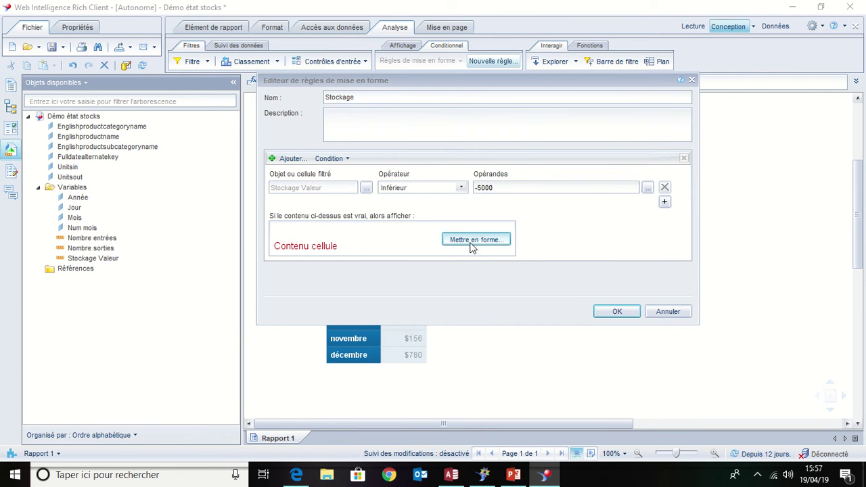
pyautogui.click(297, 59)
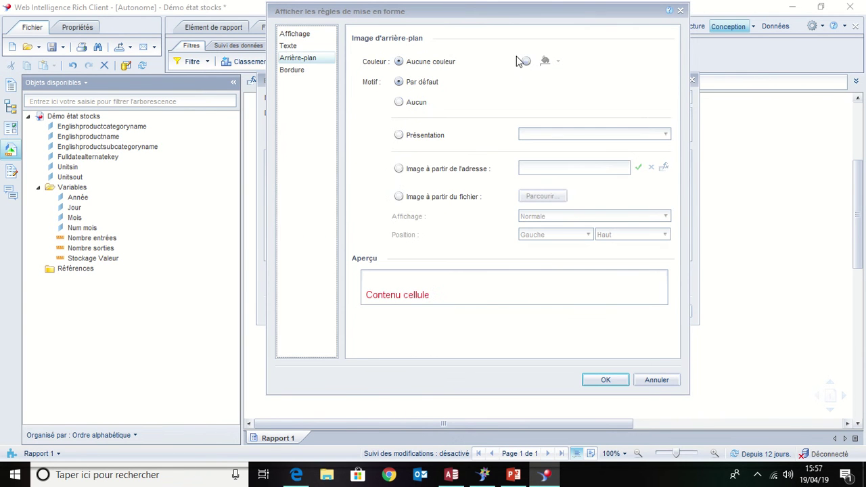
pyautogui.click(557, 62)
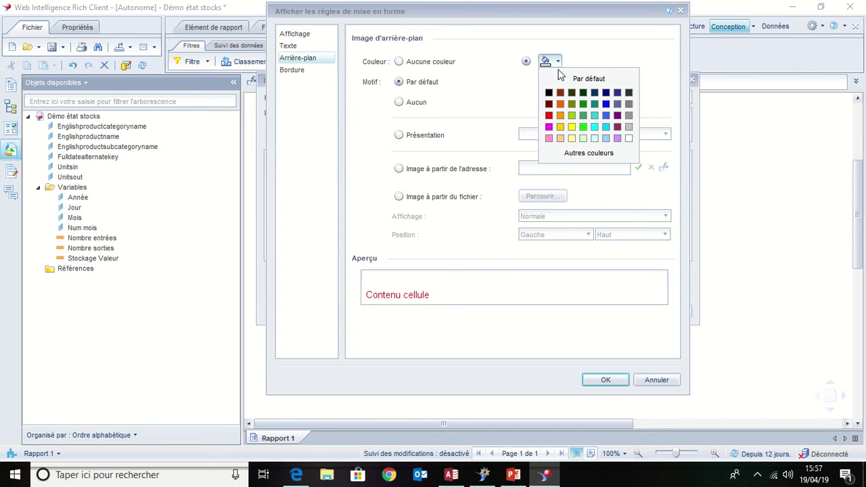
pyautogui.click(549, 119)
# Set the rule's font colour to white and apply the Stockage rule to the table
pyautogui.click(291, 46)
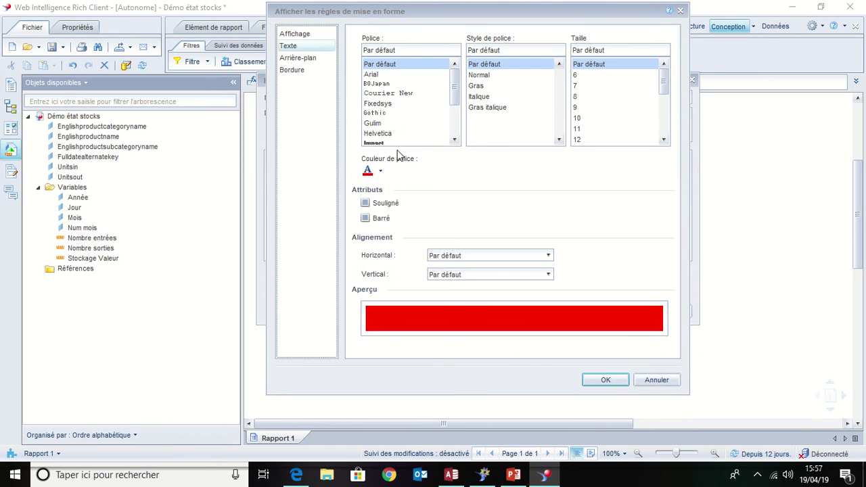
pyautogui.click(379, 171)
pyautogui.click(451, 248)
pyautogui.click(605, 380)
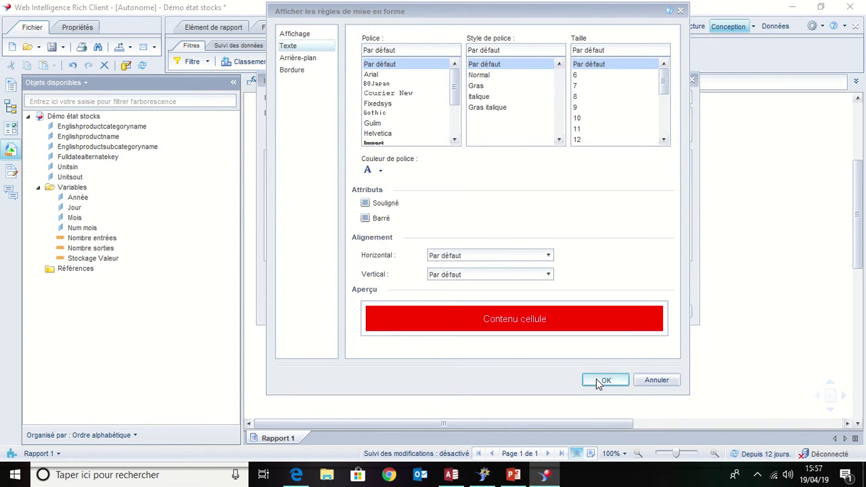
pyautogui.click(629, 308)
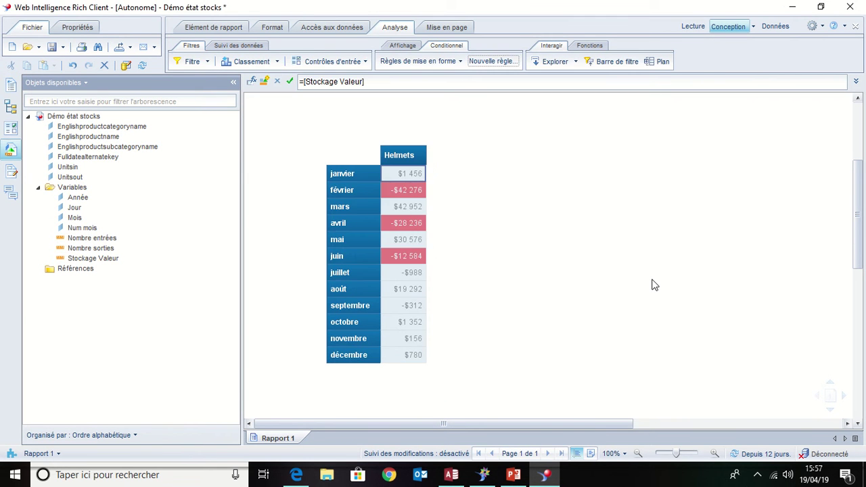
pyautogui.click(496, 183)
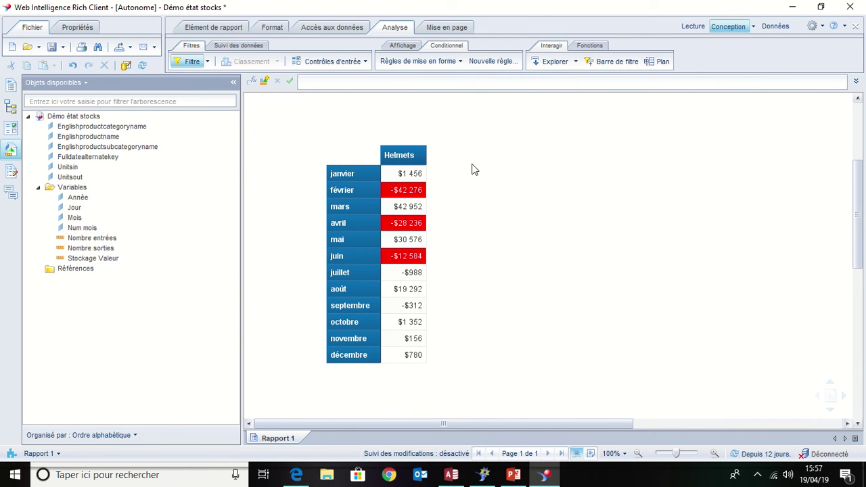
# Edit the Stockage rule and add a second ET criterion: Contenu cellule Inférieur ou égal à -2000
pyautogui.click(412, 62)
pyautogui.click(332, 251)
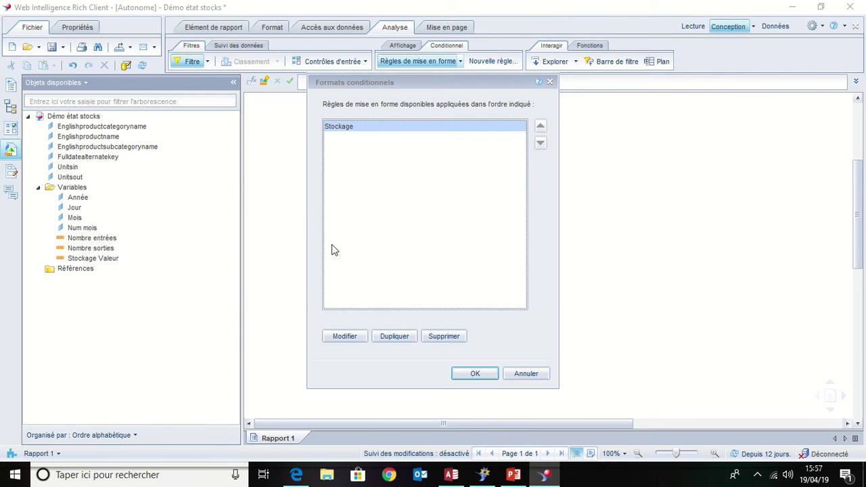
pyautogui.click(343, 336)
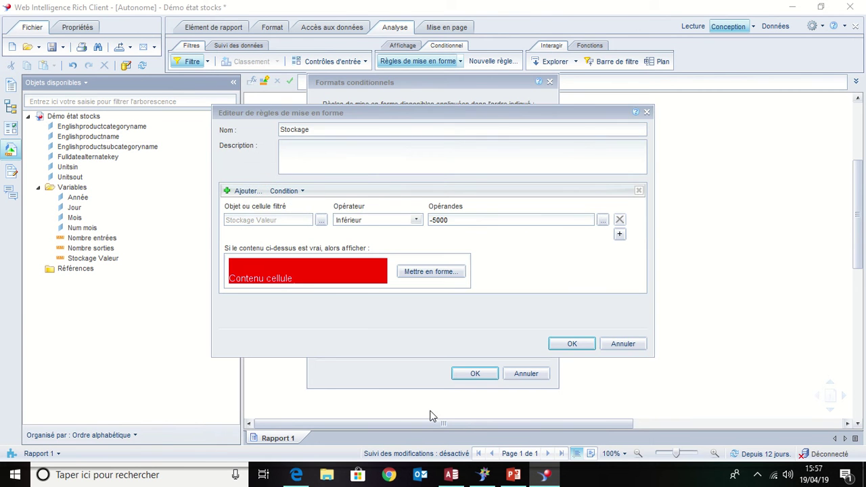
pyautogui.click(619, 235)
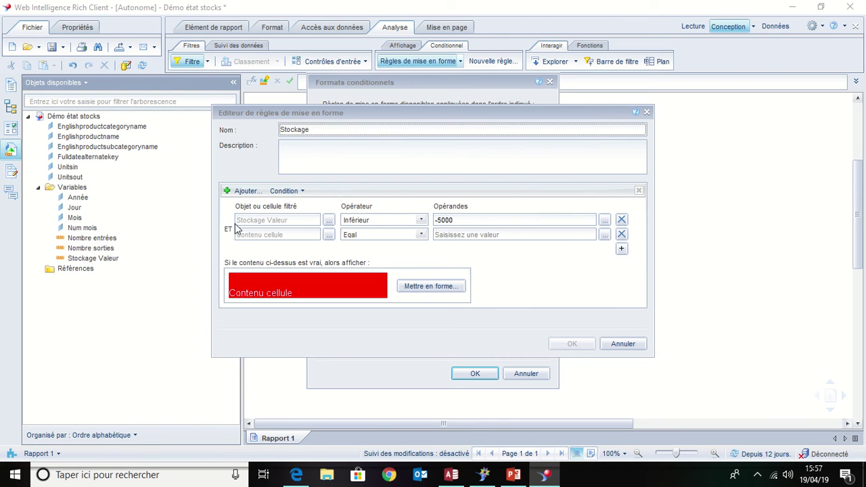
pyautogui.click(468, 236)
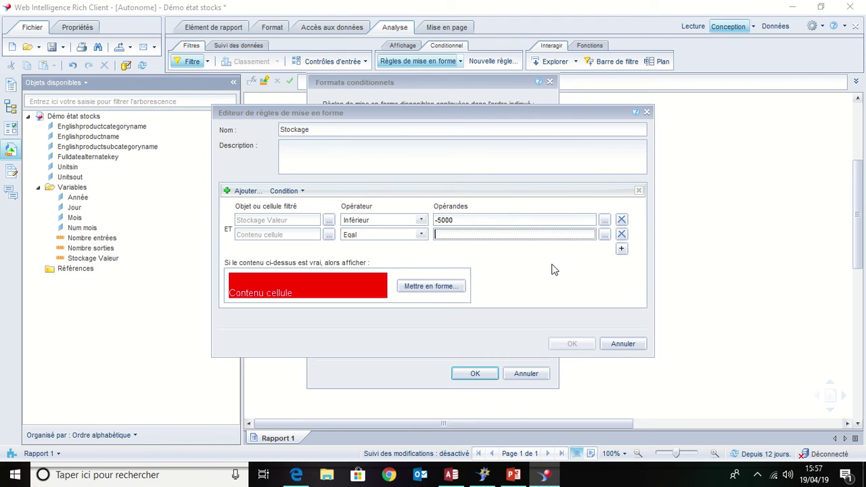
pyautogui.click(421, 235)
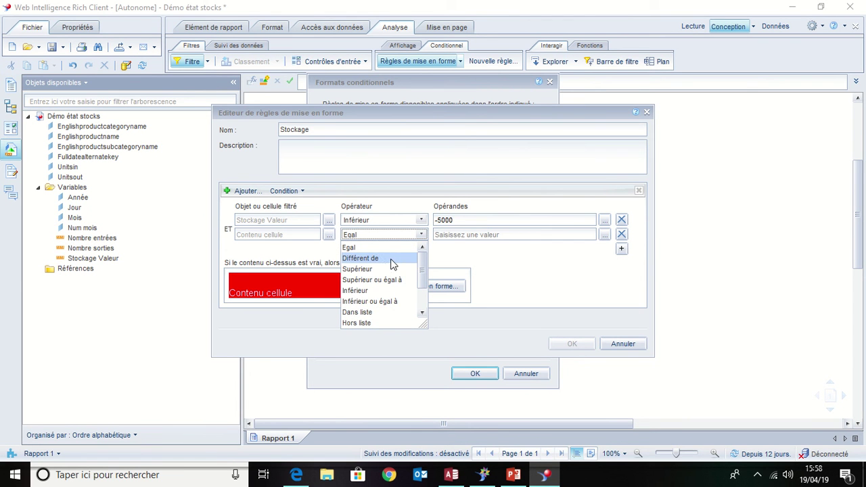
pyautogui.click(379, 301)
pyautogui.click(466, 231)
pyautogui.write('-2000')
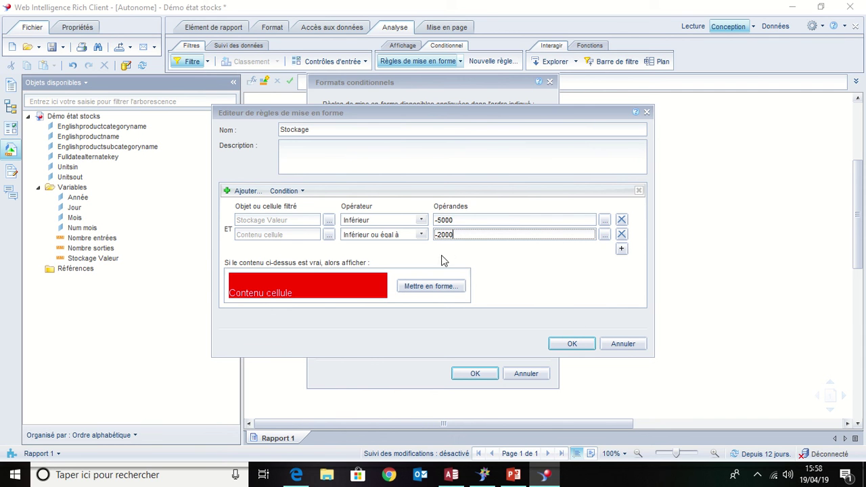
# Add a second condition block to the Stockage rule and give it an additional ET criterion row
pyautogui.click(238, 194)
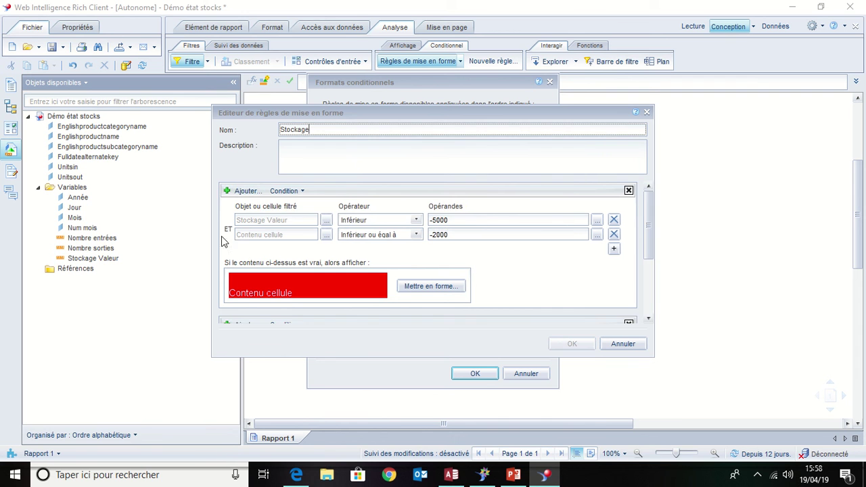
pyautogui.moveTo(646, 253); pyautogui.dragTo(651, 302)
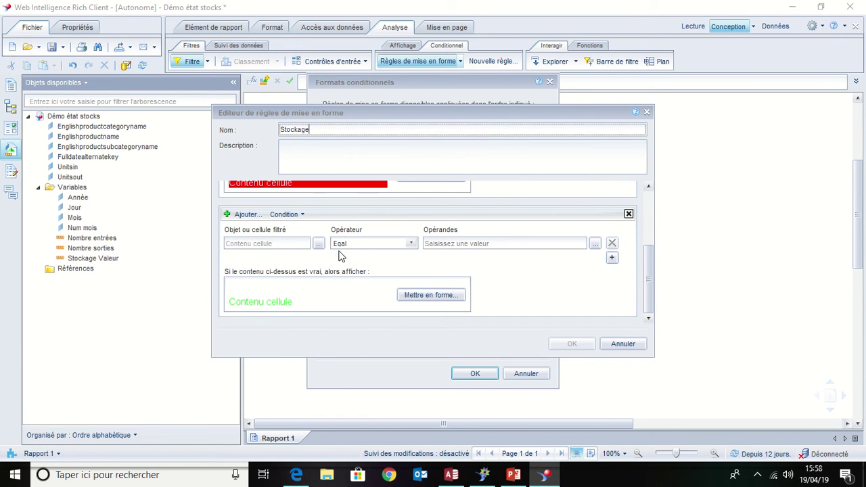
pyautogui.click(612, 258)
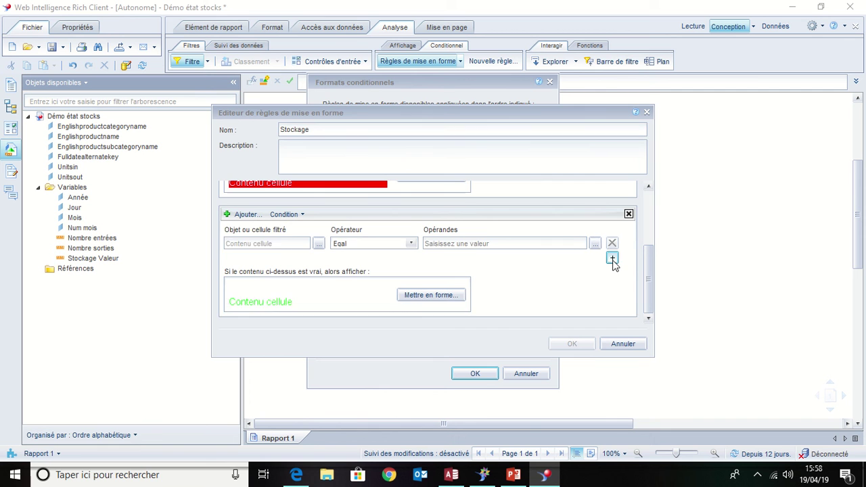
# Set the first criterion of the second condition block to Supérieur with the operand -2000
pyautogui.click(390, 244)
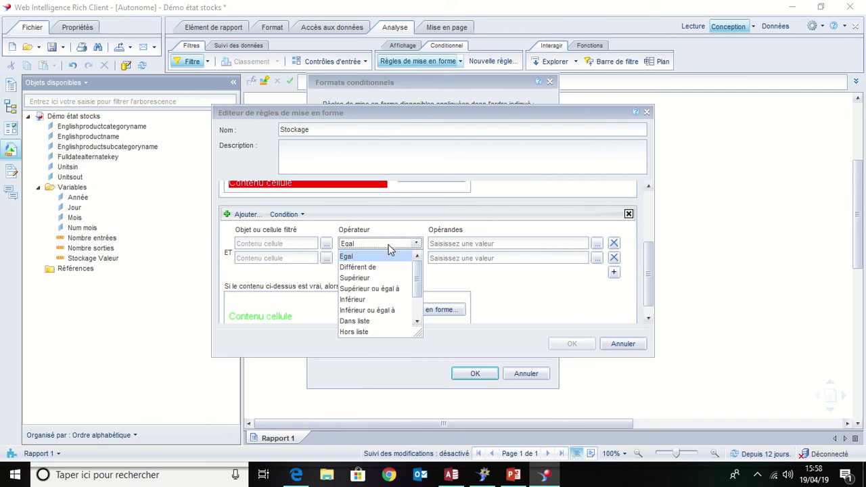
pyautogui.click(387, 290)
pyautogui.click(409, 250)
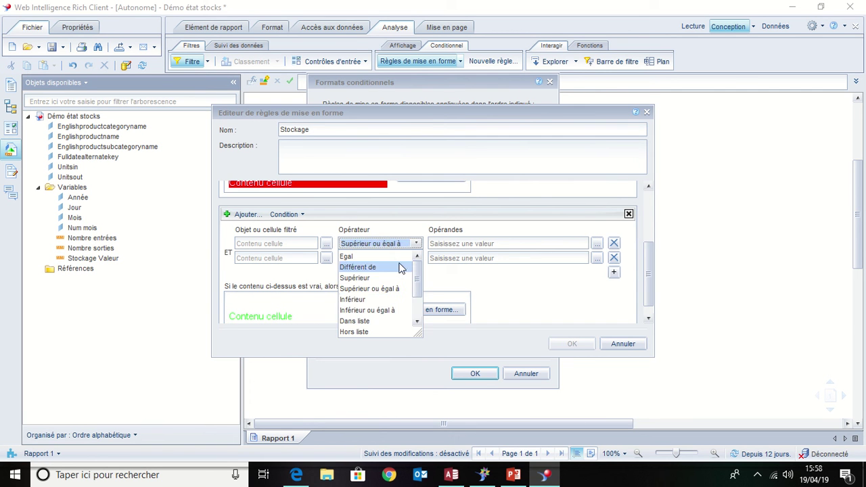
pyautogui.click(382, 277)
pyautogui.click(471, 242)
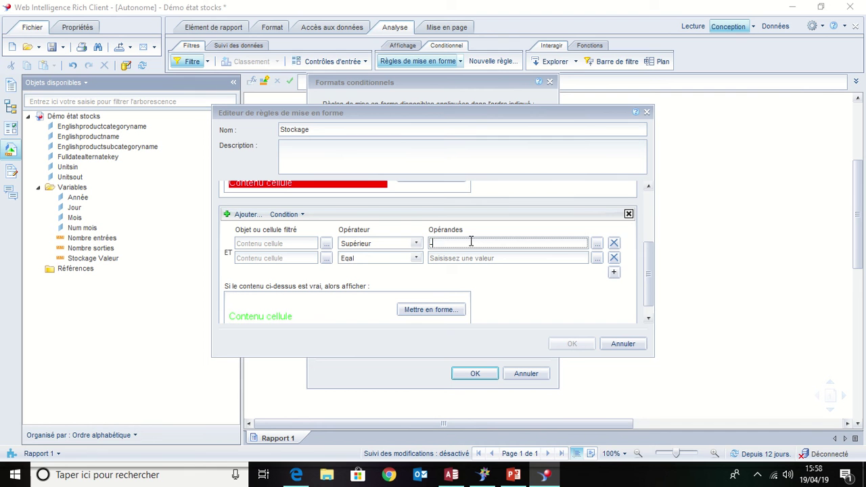
# Set the ET criterion of the second condition block to Inférieur ou égal à with the operand 2000
pyautogui.click(404, 259)
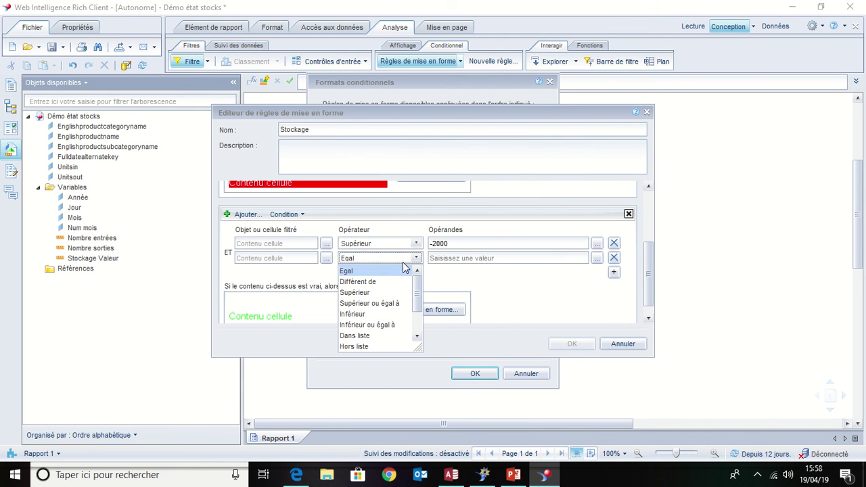
pyautogui.click(376, 325)
pyautogui.click(465, 256)
pyautogui.write('2000')
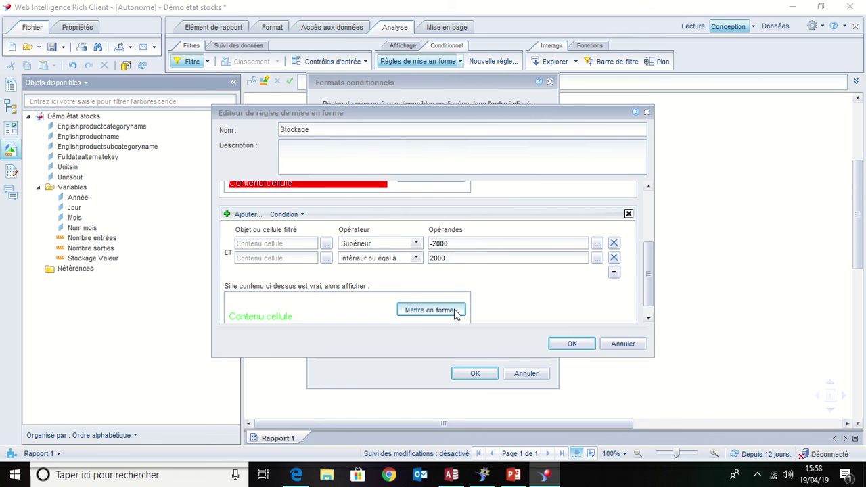
# Give cells that meet the second condition block a solid orange background
pyautogui.click(452, 311)
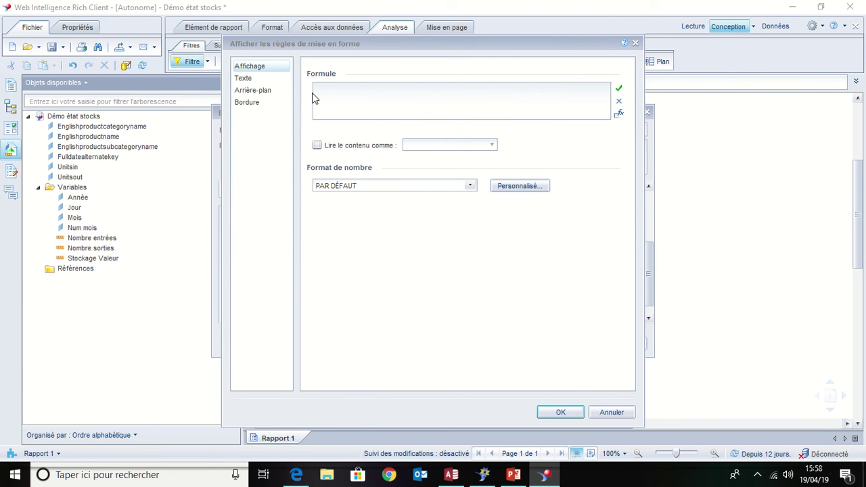
pyautogui.click(271, 90)
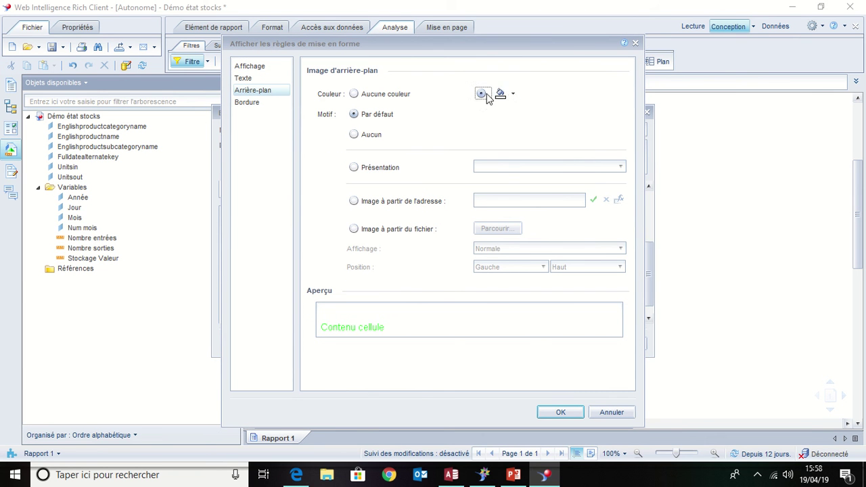
pyautogui.click(501, 93)
pyautogui.click(514, 147)
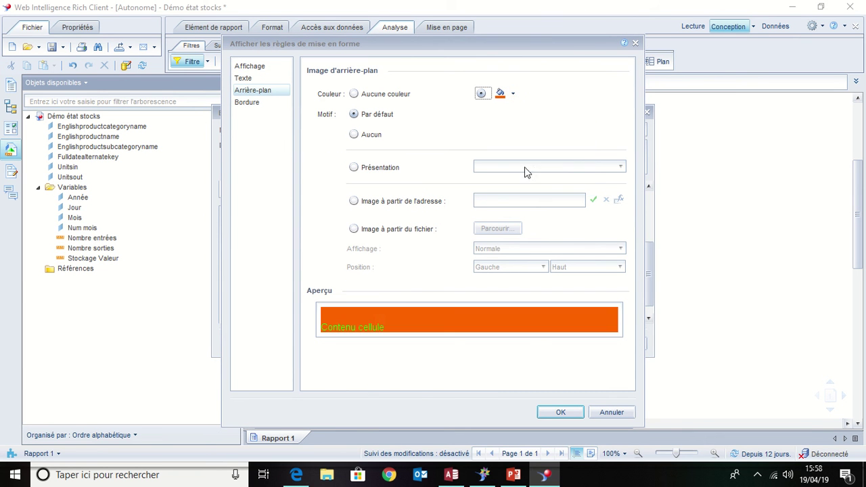
# Set the second condition's font colour to white and apply the updated Stockage rule to the table
pyautogui.click(243, 79)
pyautogui.click(334, 202)
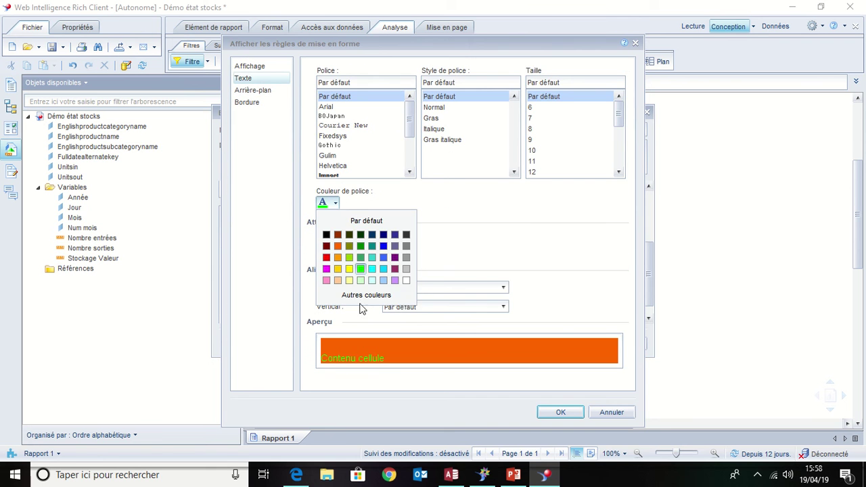
pyautogui.click(405, 281)
pyautogui.click(560, 412)
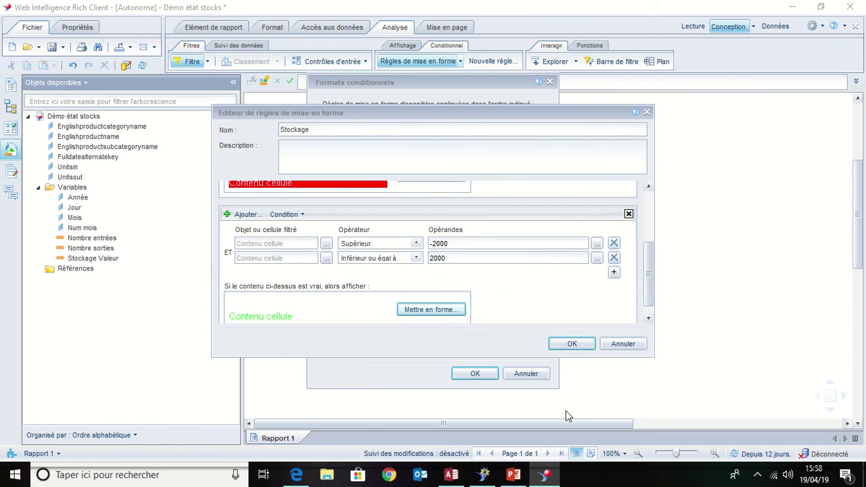
pyautogui.click(575, 347)
pyautogui.click(481, 373)
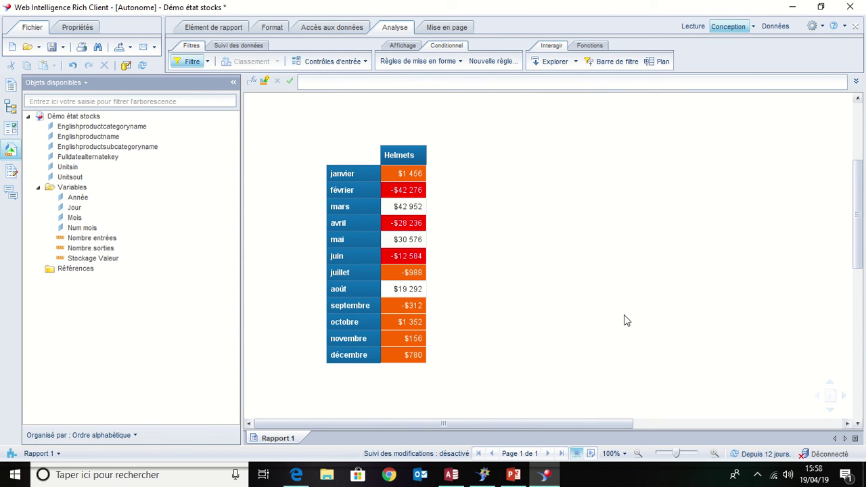
# Reopen the Stockage rule on the Helmets value column, review the criteria and formats of both condition blocks, and close the rule dialogs
pyautogui.click(414, 177)
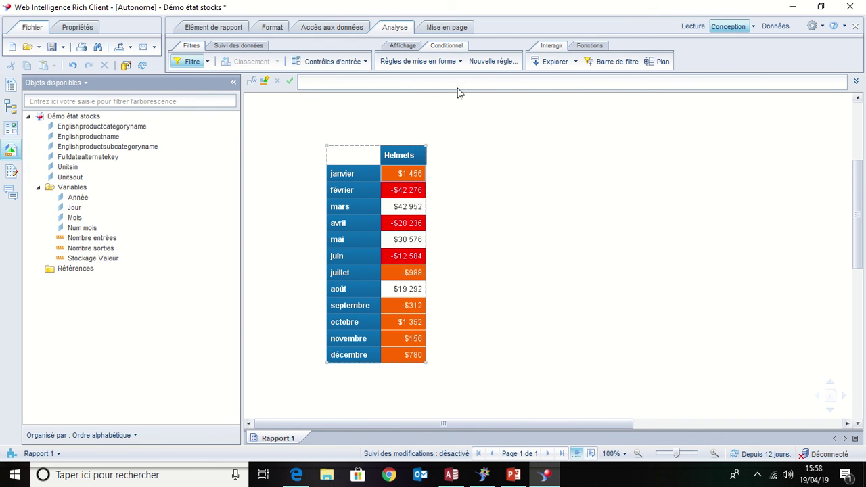
pyautogui.click(426, 67)
pyautogui.click(360, 129)
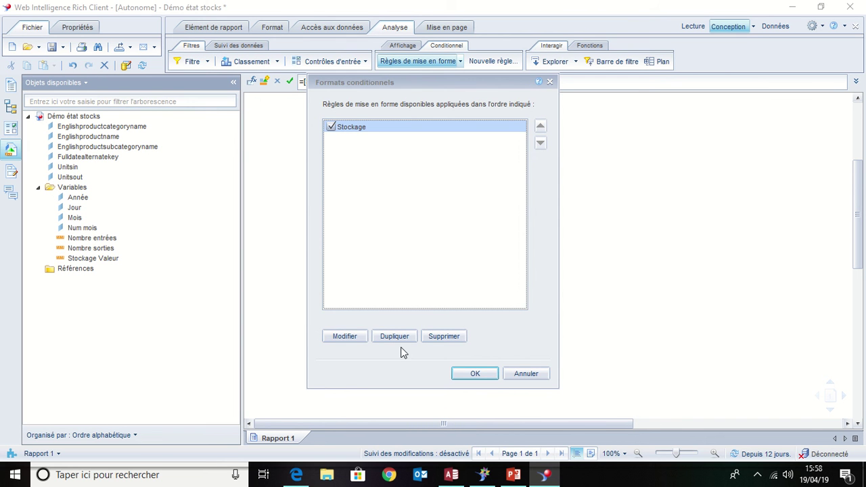
pyautogui.click(345, 336)
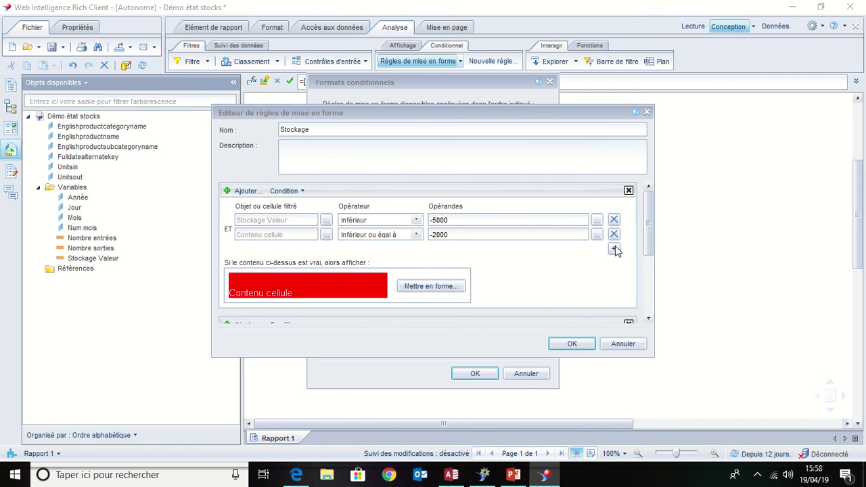
pyautogui.moveTo(652, 230); pyautogui.dragTo(647, 318)
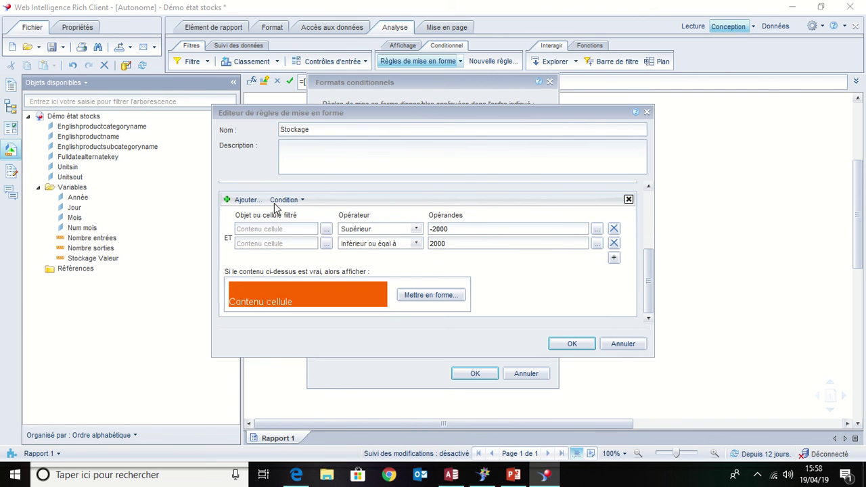
pyautogui.scroll(3, 558, 284)
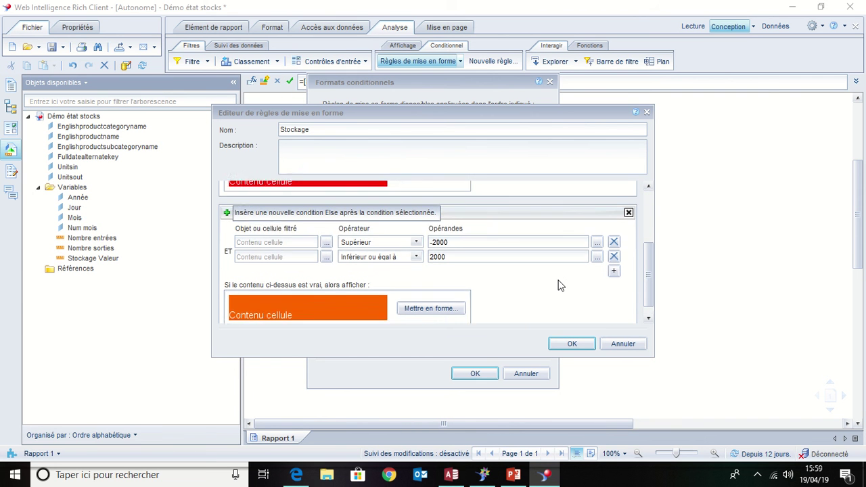
pyautogui.moveTo(644, 247); pyautogui.dragTo(644, 204)
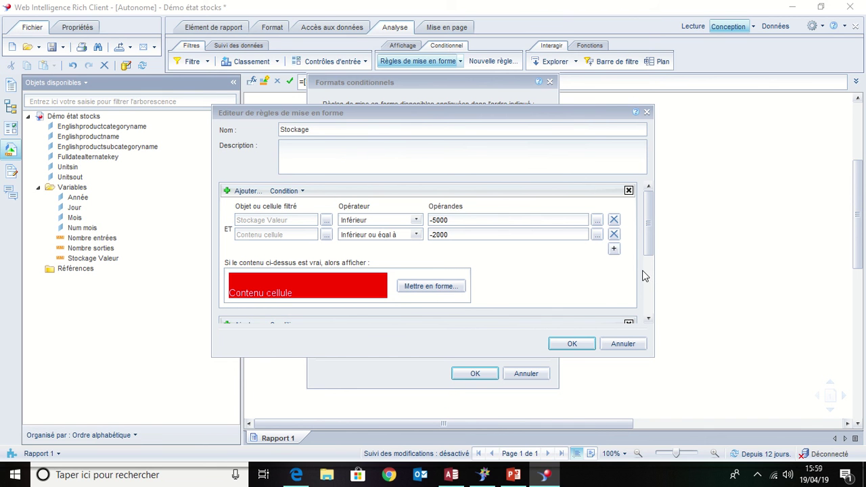
pyautogui.click(572, 346)
pyautogui.click(479, 380)
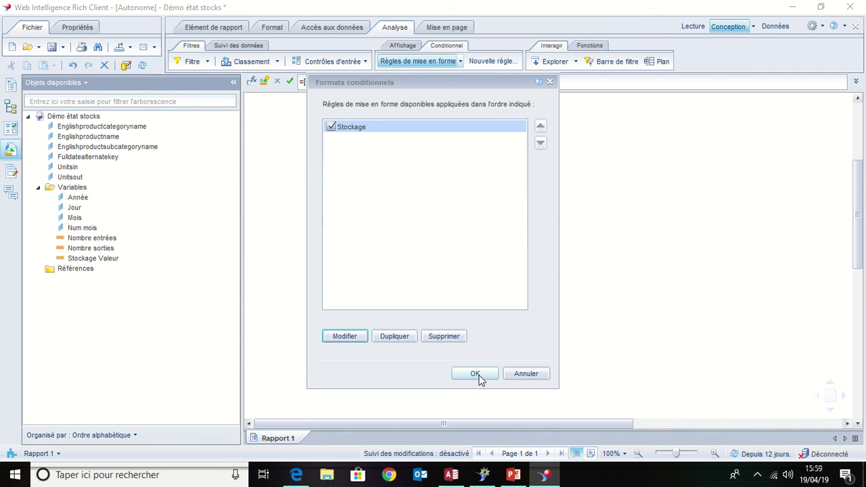